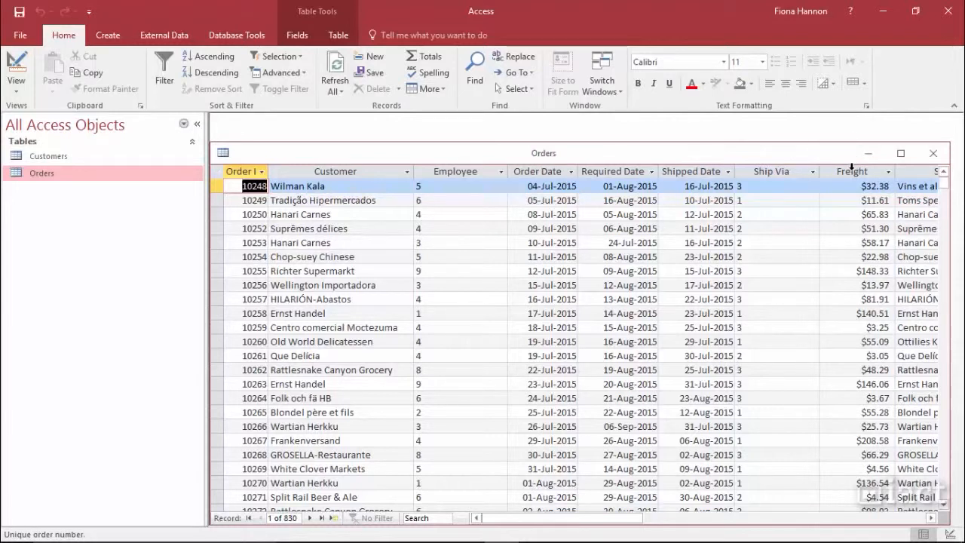
# Step: Close the Orders table and create a new query in Design view based on the Orders table
pyautogui.click(933, 154)
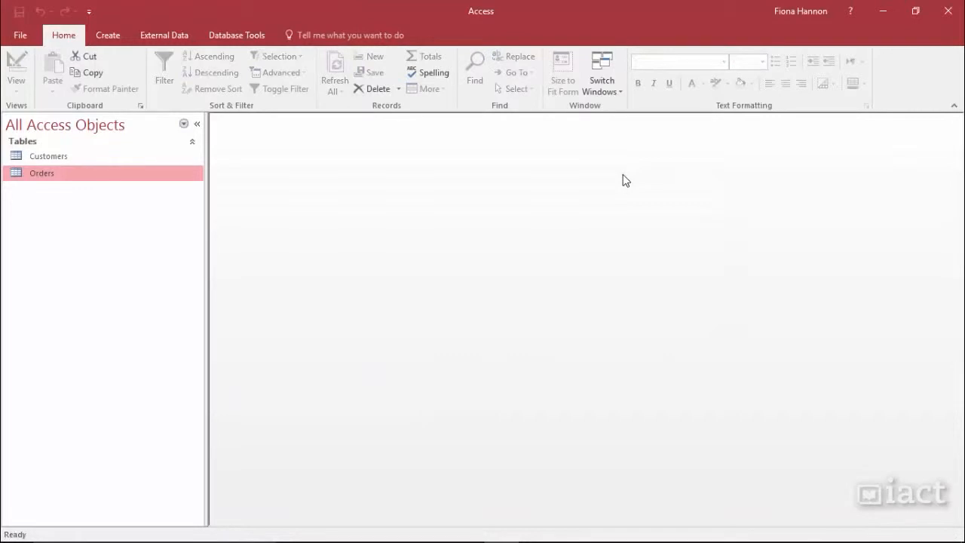
pyautogui.click(101, 44)
pyautogui.click(207, 76)
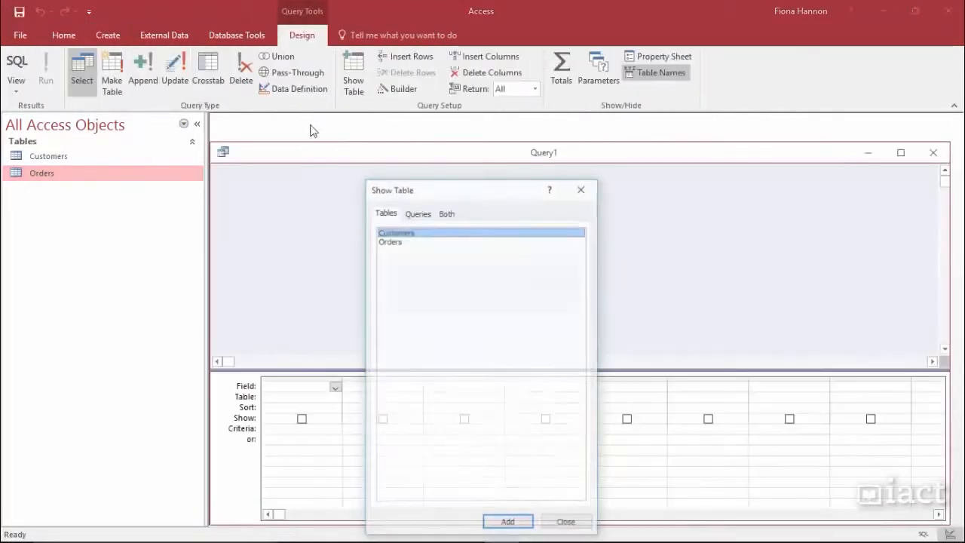
pyautogui.click(399, 241)
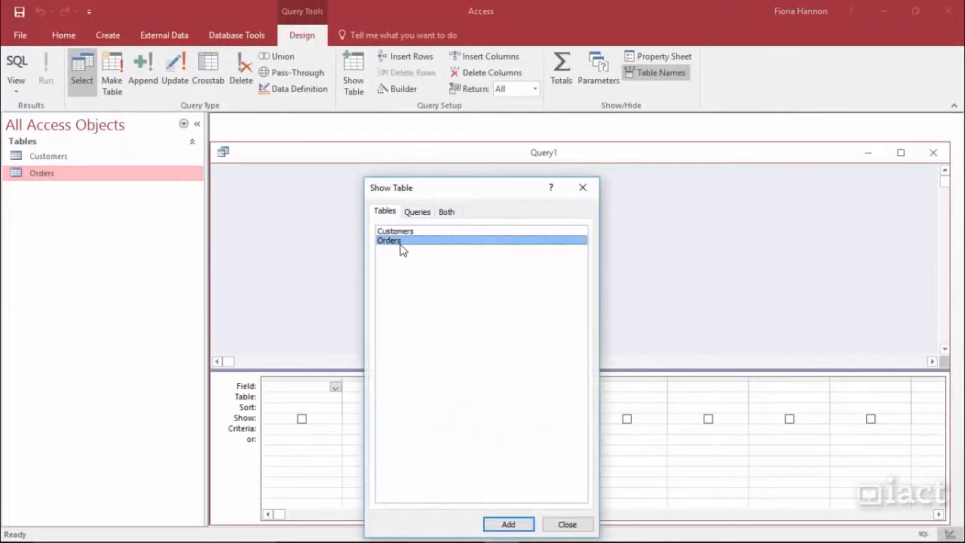
pyautogui.click(511, 524)
pyautogui.click(566, 525)
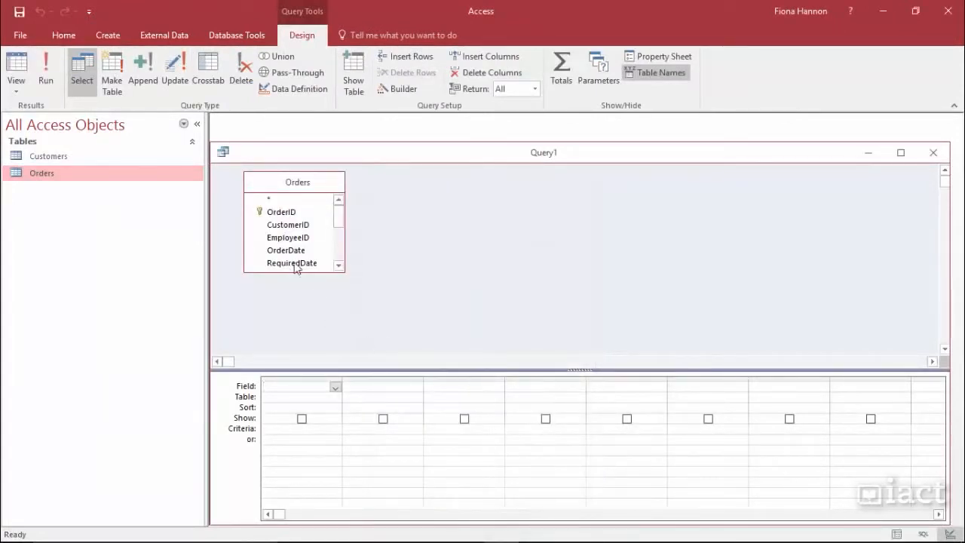
# Step: Add the CustomerID, OrderDate and Freight fields from the Orders table to the query grid
pyautogui.doubleClick(294, 226)
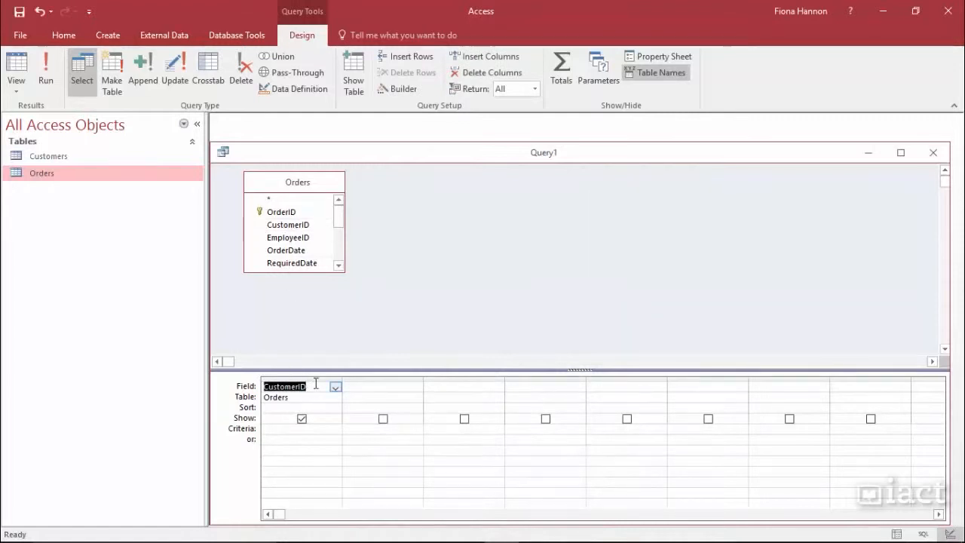
pyautogui.doubleClick(298, 256)
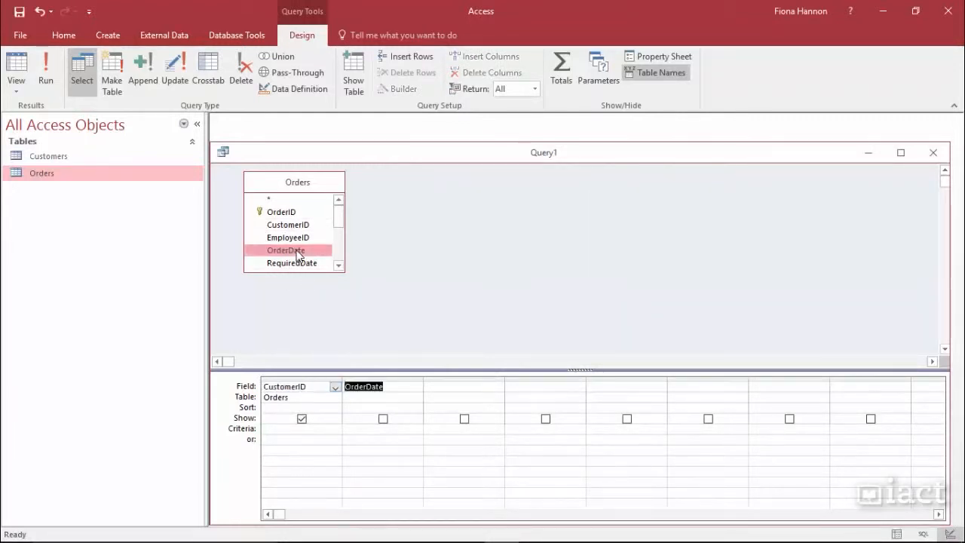
pyautogui.click(339, 267)
pyautogui.click(339, 267)
pyautogui.click(338, 267)
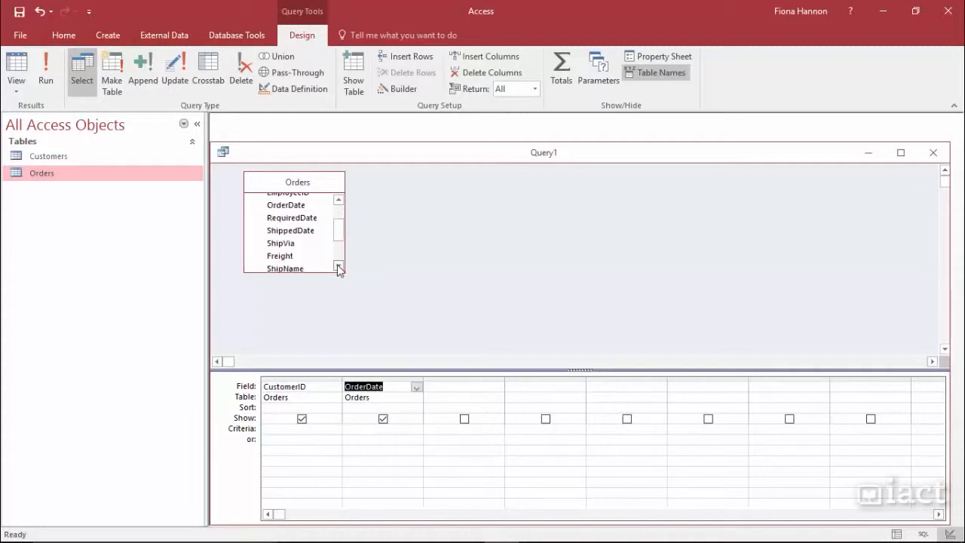
pyautogui.doubleClick(305, 257)
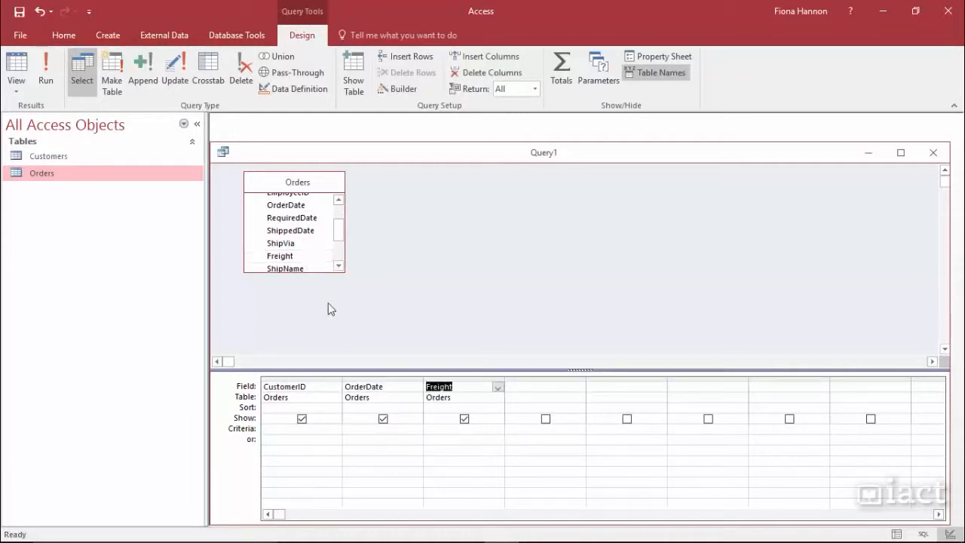
# Step: Set the criteria >=01/01/2017 for OrderDate and >400 for Freight on the same row and run the query
pyautogui.click(355, 429)
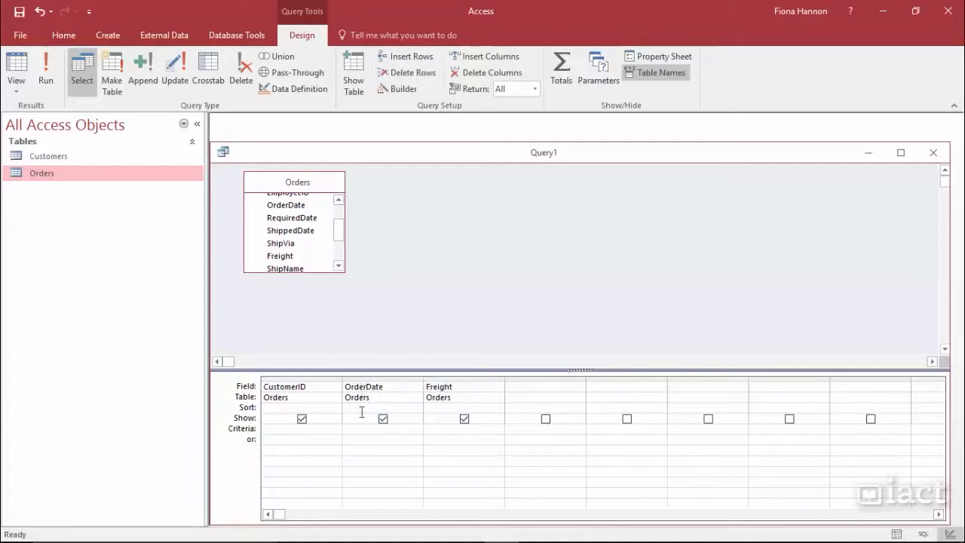
pyautogui.click(452, 389)
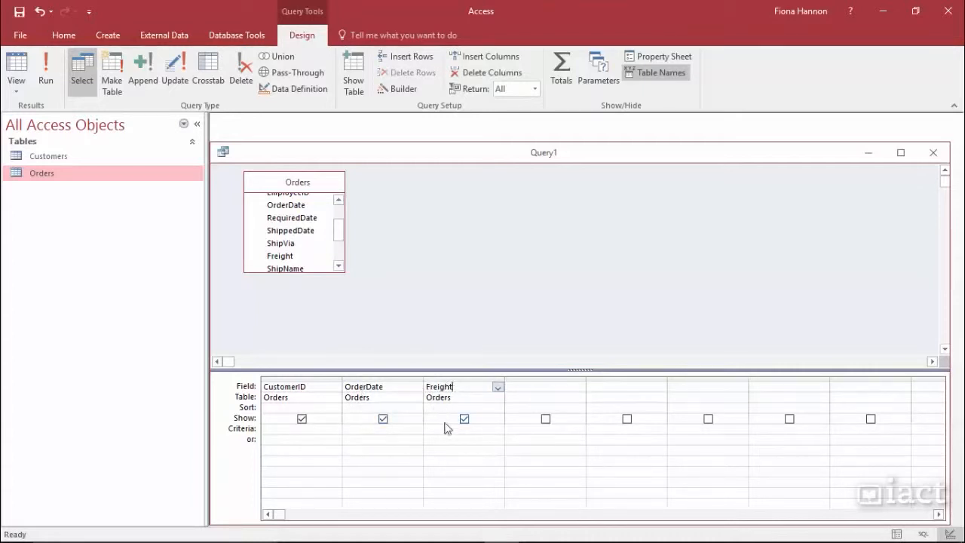
pyautogui.click(438, 431)
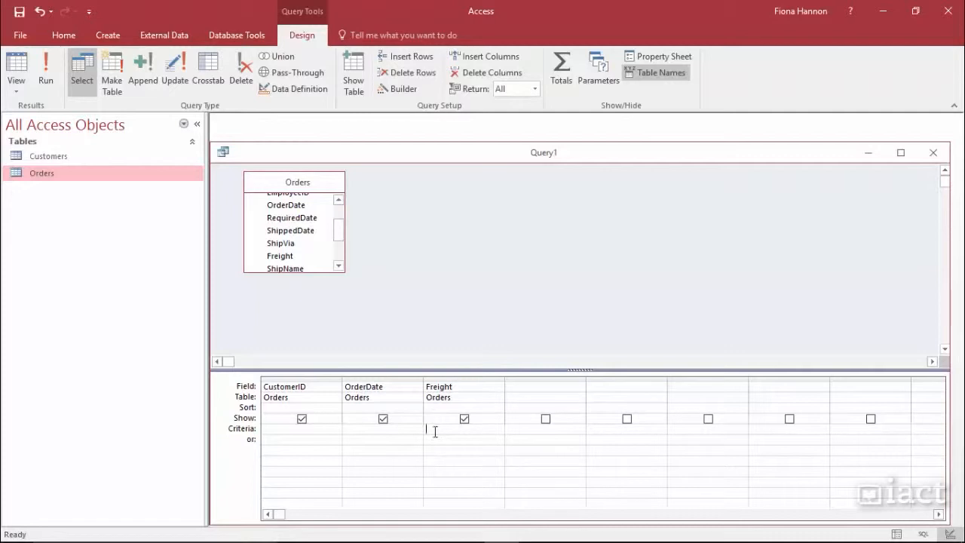
pyautogui.click(370, 430)
pyautogui.write('>=01/01/2017')
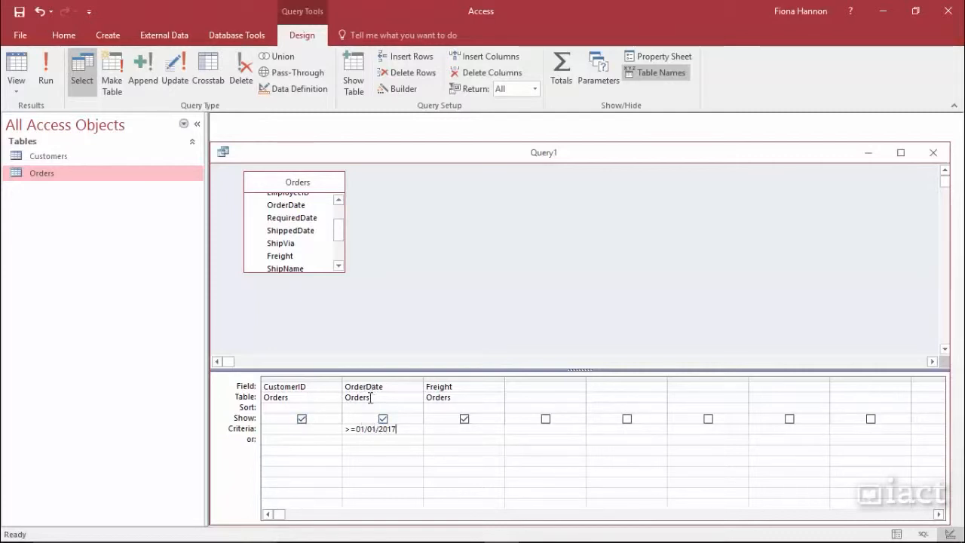
pyautogui.moveTo(397, 429); pyautogui.dragTo(336, 428)
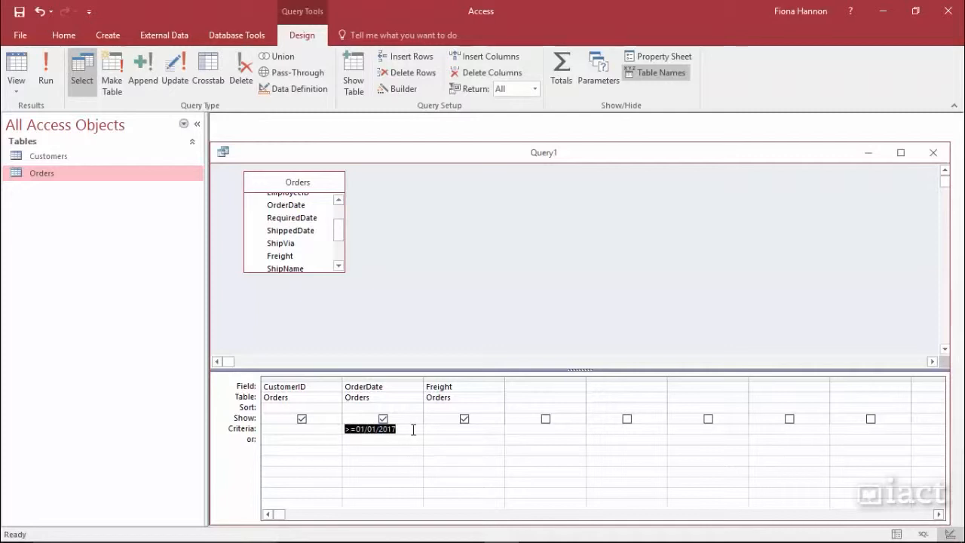
pyautogui.click(428, 429)
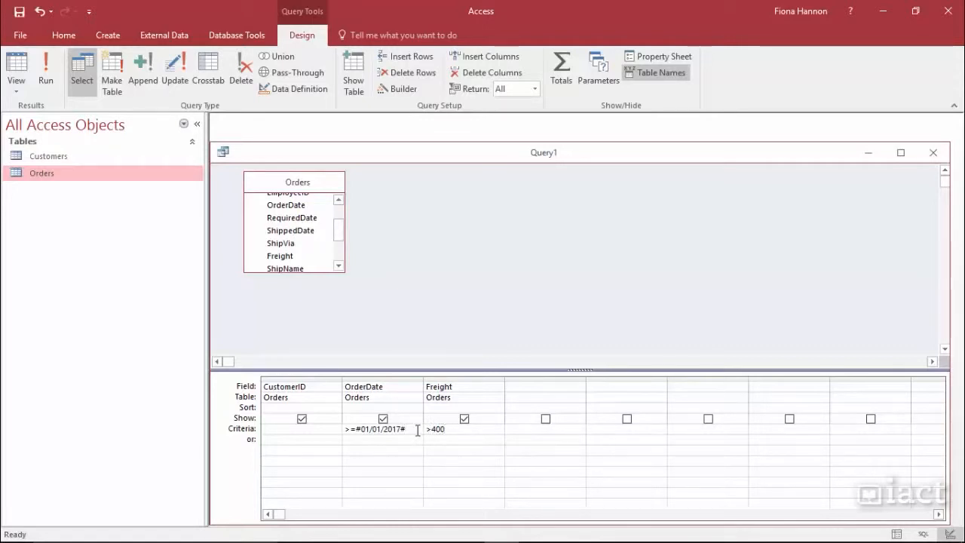
pyautogui.click(52, 68)
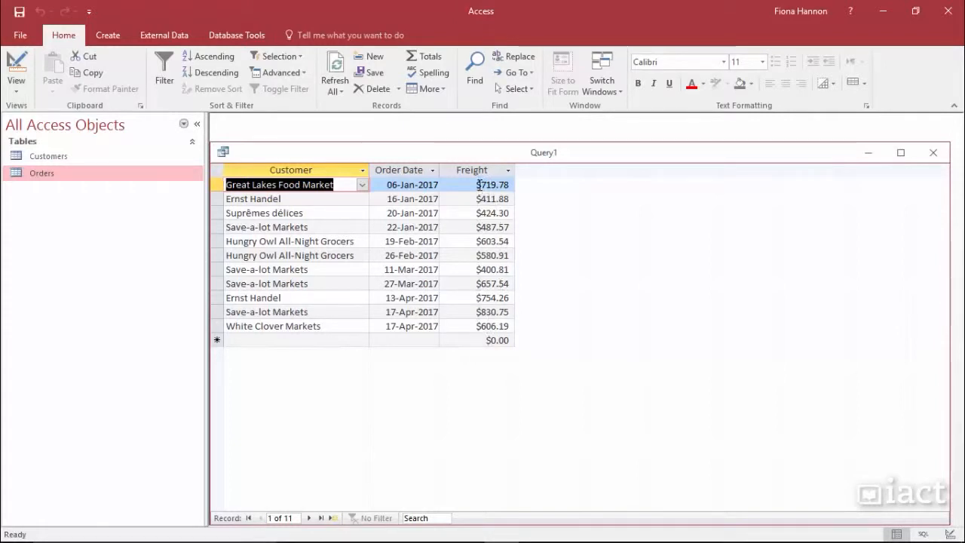
# Step: Return to the query design, move the >400 Freight criterion to the or row and run the query
pyautogui.click(29, 87)
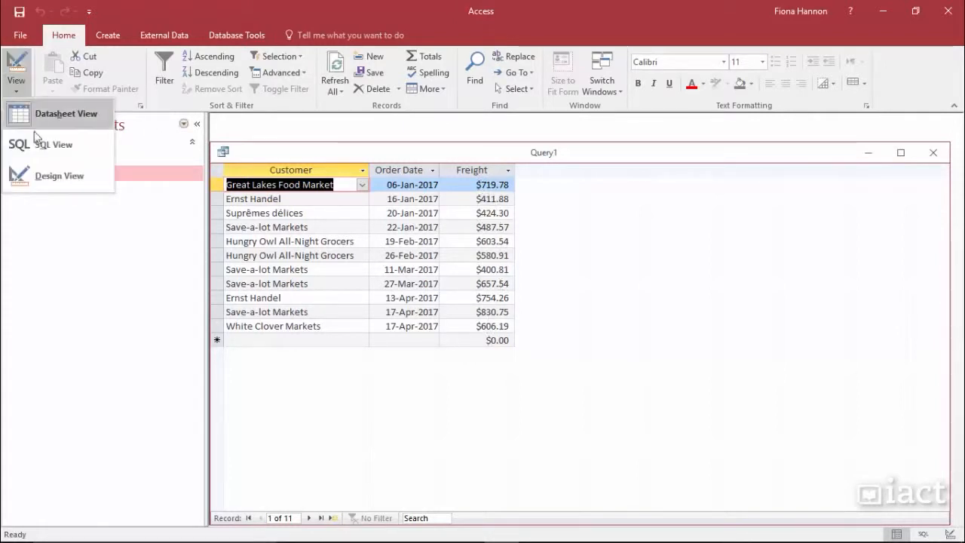
pyautogui.click(47, 175)
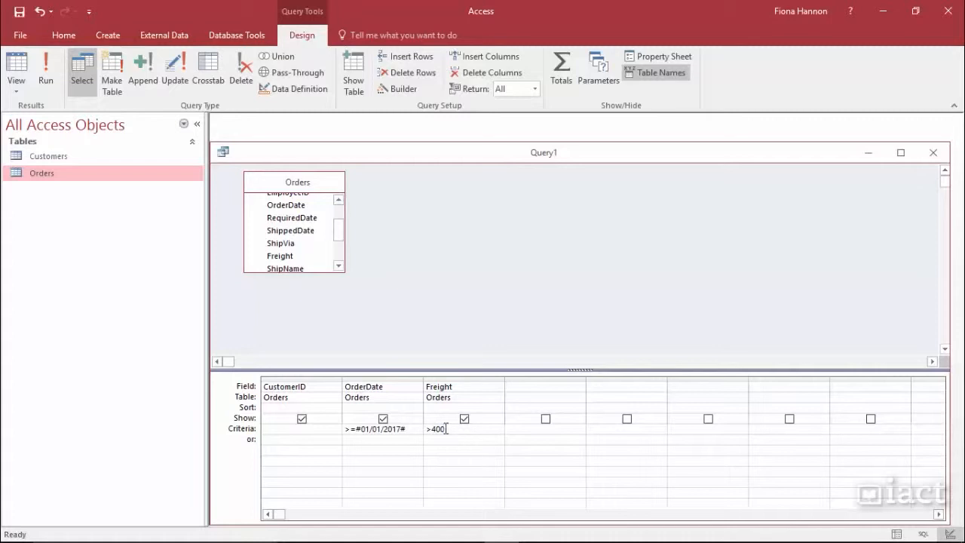
pyautogui.moveTo(447, 428); pyautogui.dragTo(417, 429)
pyautogui.press('Delete')
pyautogui.click(436, 442)
pyautogui.write('>400')
pyautogui.click(42, 64)
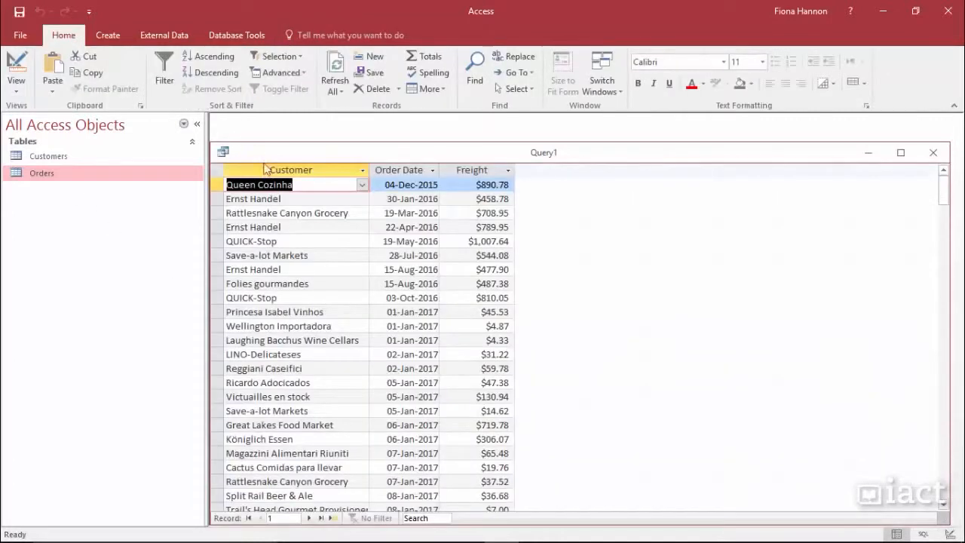
# Step: Compare the order dates and freight amounts of the returned records against the two alternative conditions
pyautogui.click(421, 186)
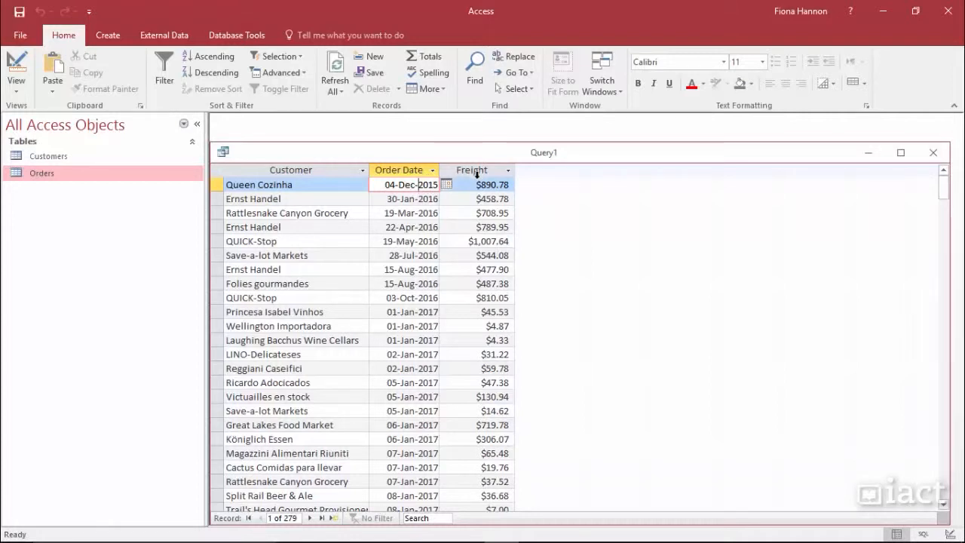
pyautogui.click(478, 313)
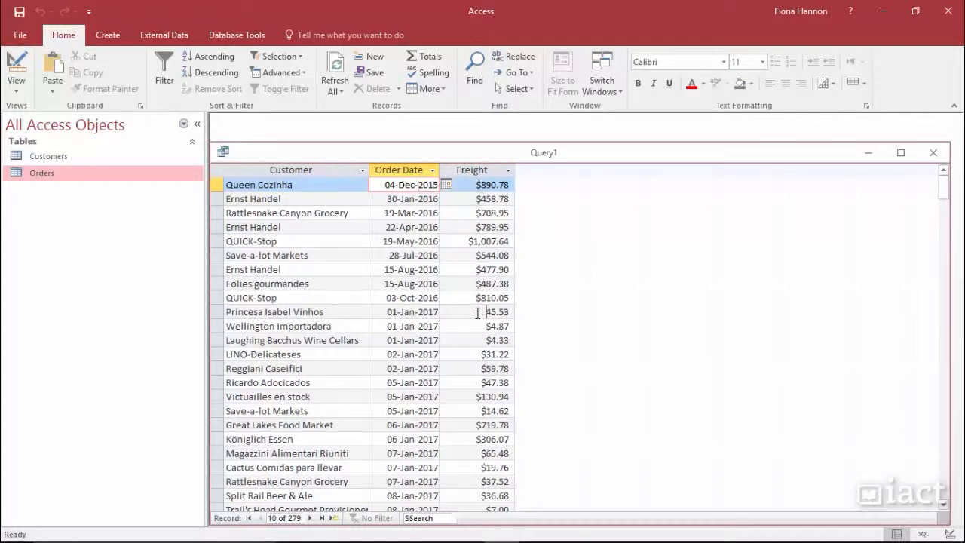
pyautogui.click(430, 312)
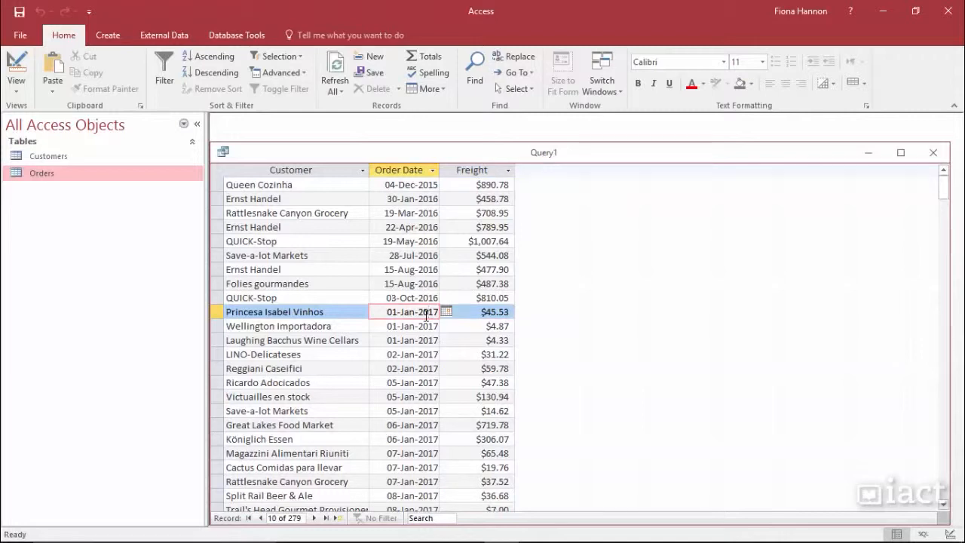
# Step: Return to the query design and enter the OrderDate criterion >=01/01/2016 and <=31/12/2016
pyautogui.click(16, 89)
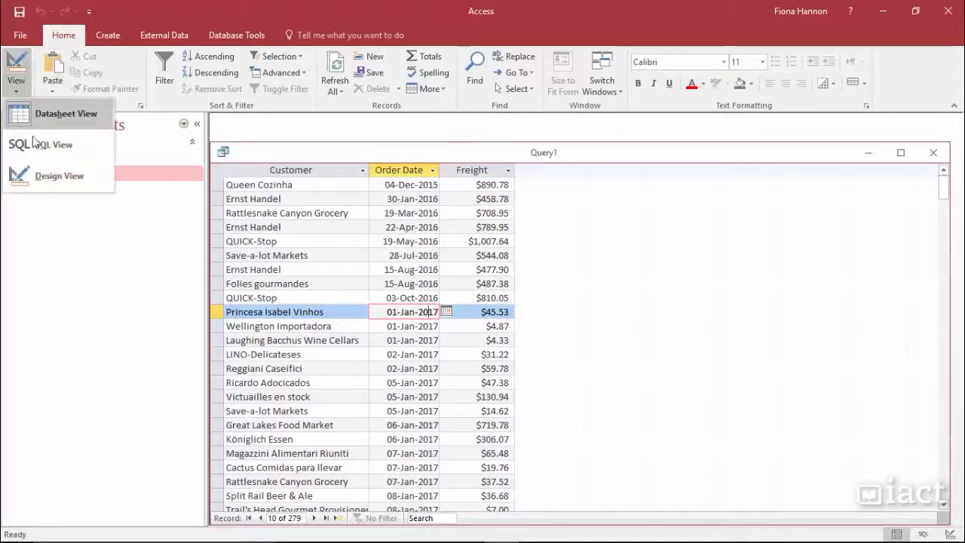
pyautogui.click(41, 175)
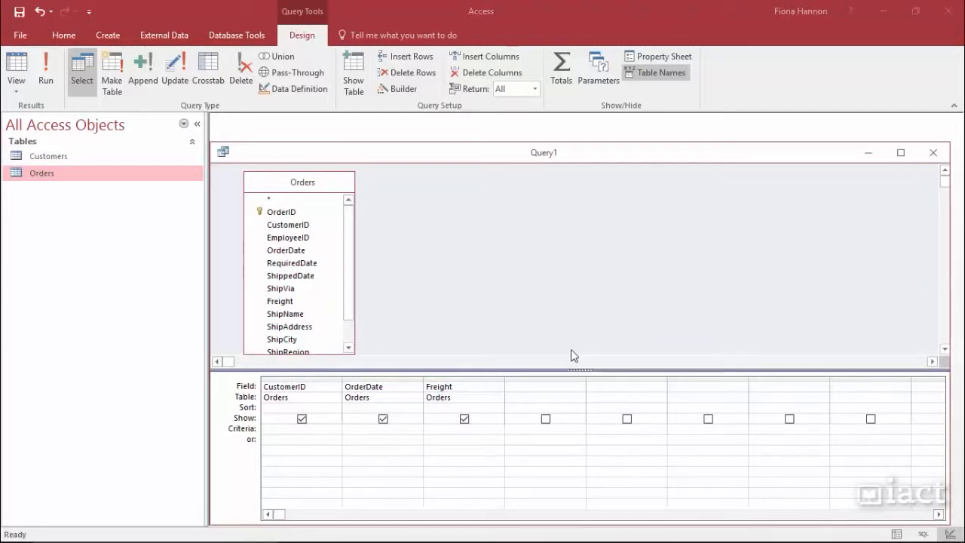
pyautogui.click(353, 430)
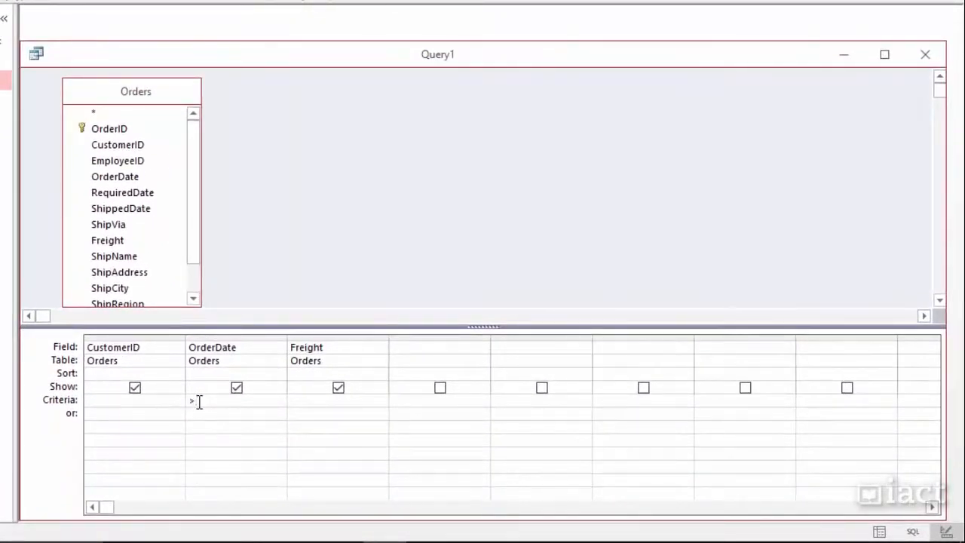
pyautogui.write('>=01/0')
pyautogui.write('1/2016 and')
pyautogui.write('<=')
pyautogui.write('31')
pyautogui.write('/12/')
pyautogui.write('2016')
# Step: Show the full OrderDate criterion in the Zoom box, check both date conditions and accept it
pyautogui.rightClick(198, 401)
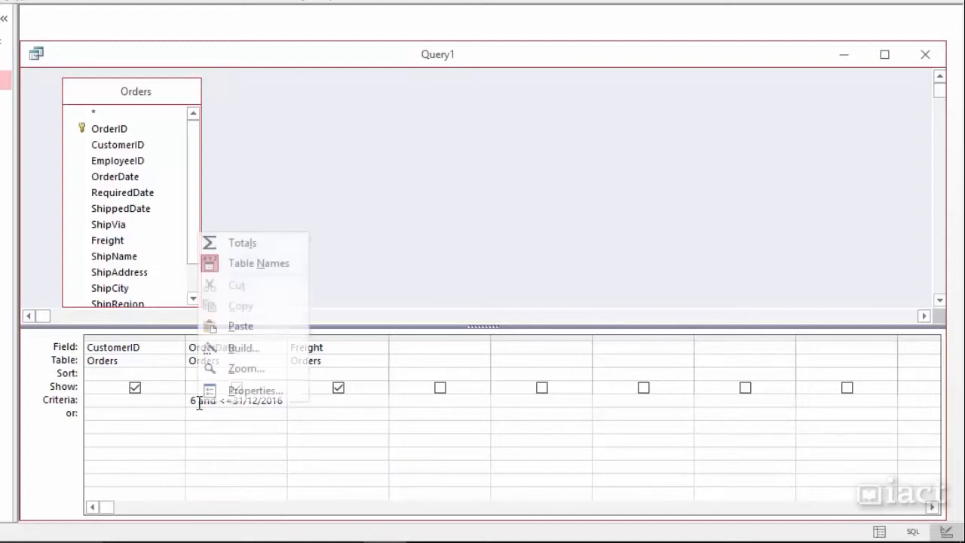
pyautogui.click(220, 377)
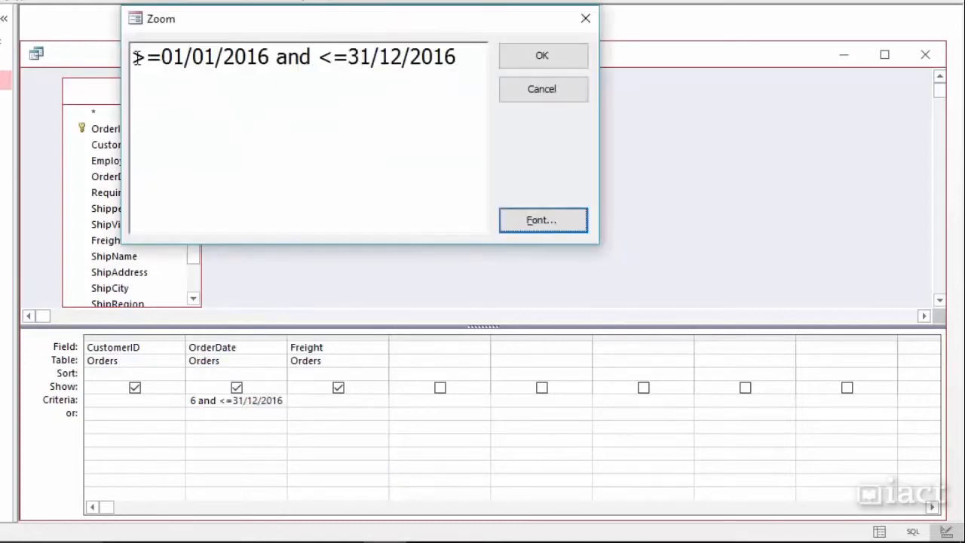
pyautogui.moveTo(137, 57); pyautogui.dragTo(151, 58)
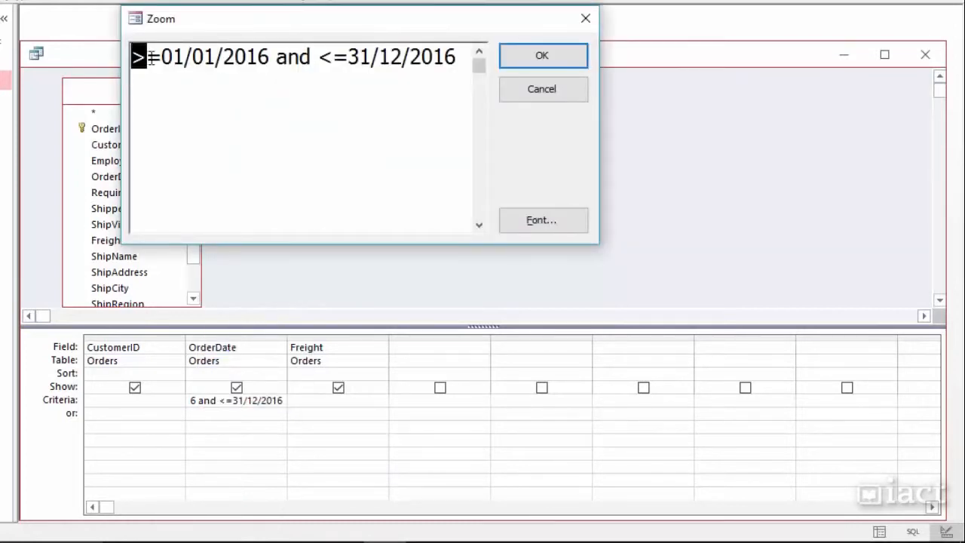
pyautogui.click(159, 58)
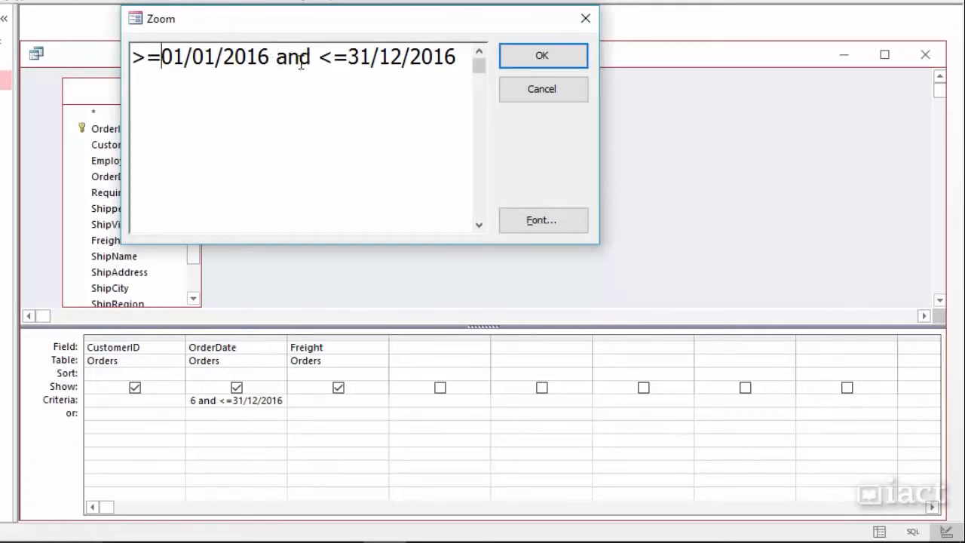
pyautogui.moveTo(319, 56); pyautogui.dragTo(458, 57)
pyautogui.click(459, 58)
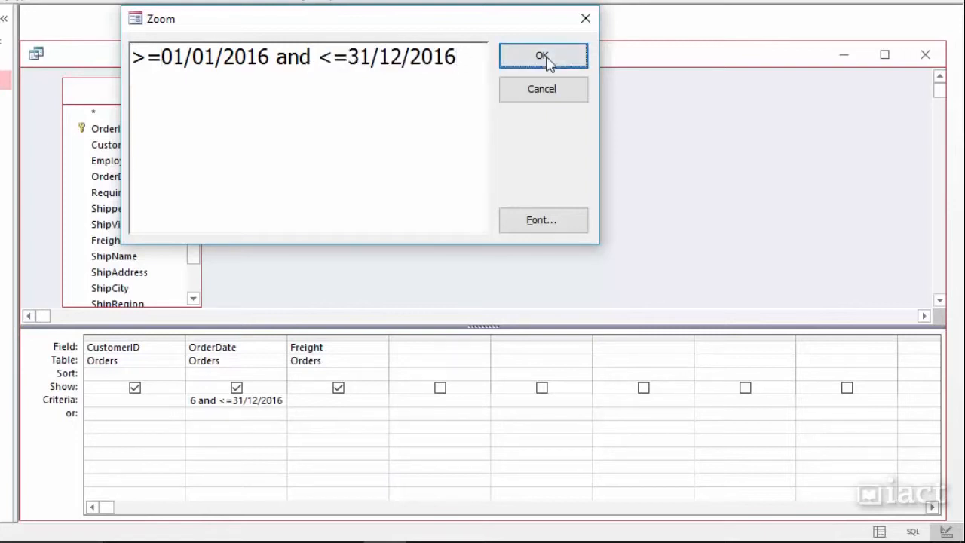
pyautogui.click(543, 56)
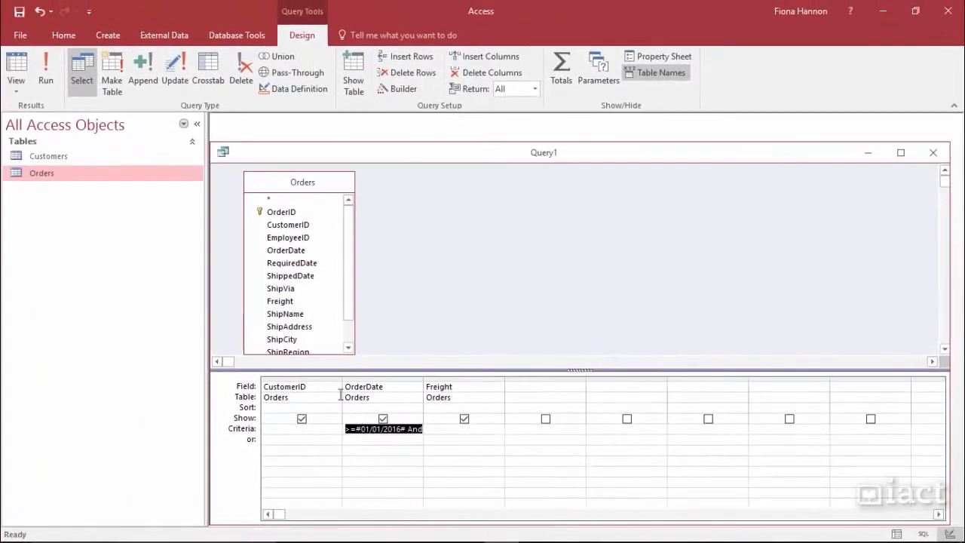
# Step: Run the query and examine the order dates throughout the returned records
pyautogui.click(48, 82)
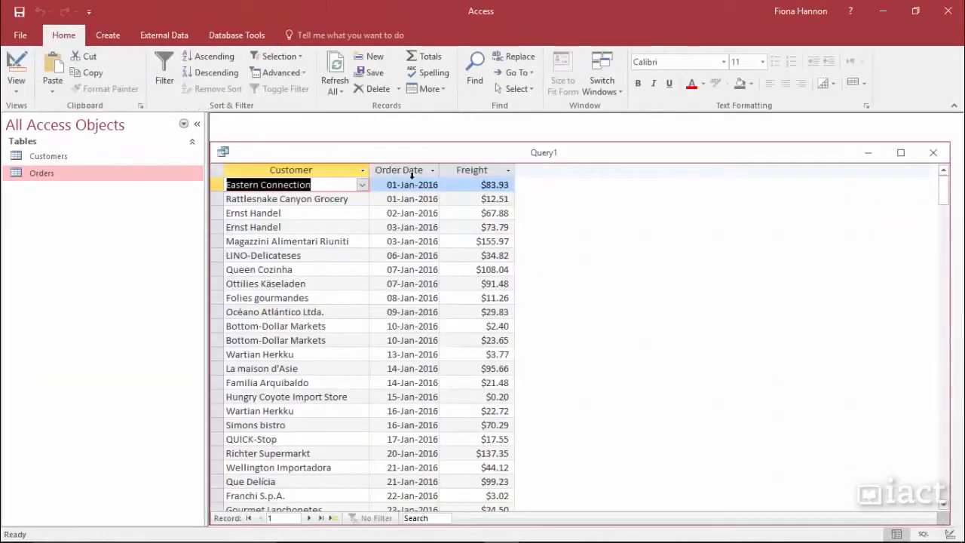
pyautogui.scroll(-1, 426, 302)
pyautogui.scroll(-20, 427, 302)
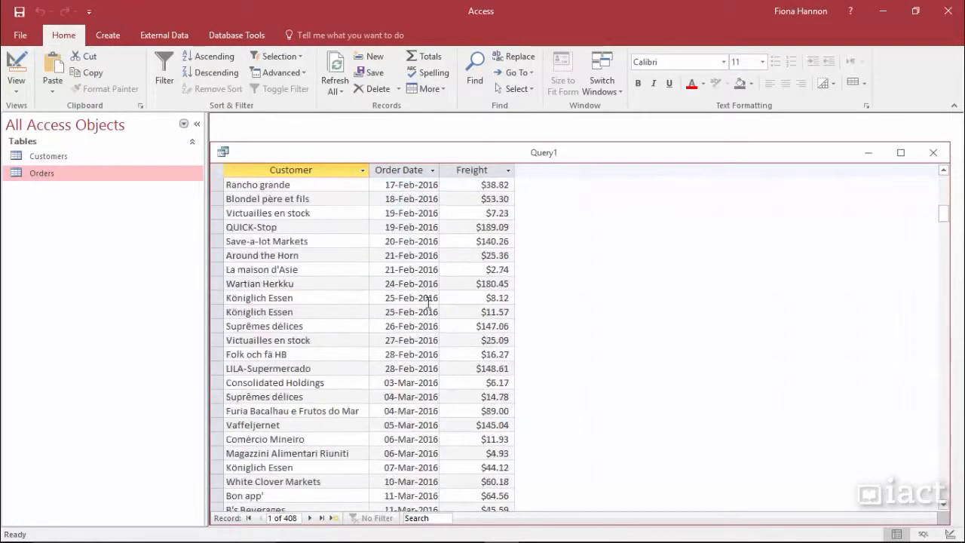
pyautogui.scroll(-20, 429, 302)
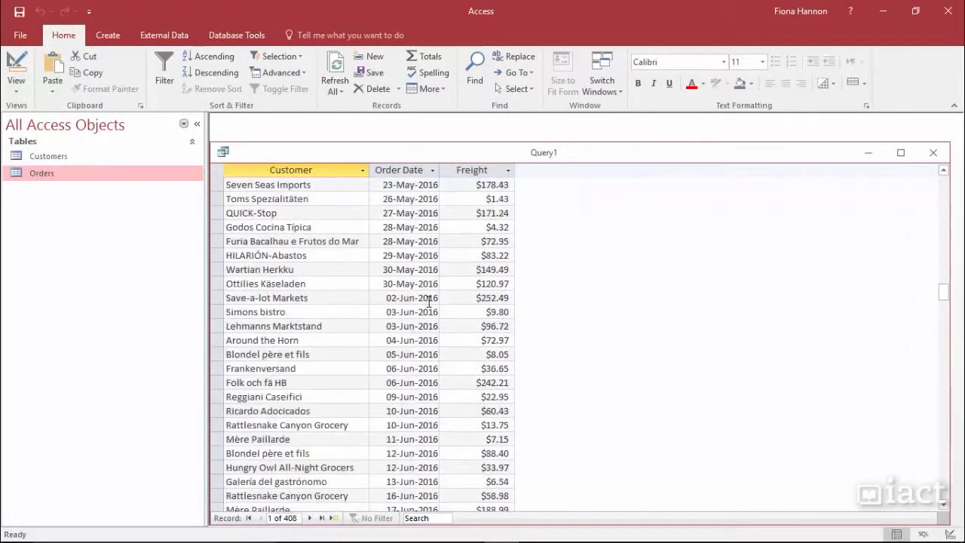
pyautogui.scroll(-20, 430, 302)
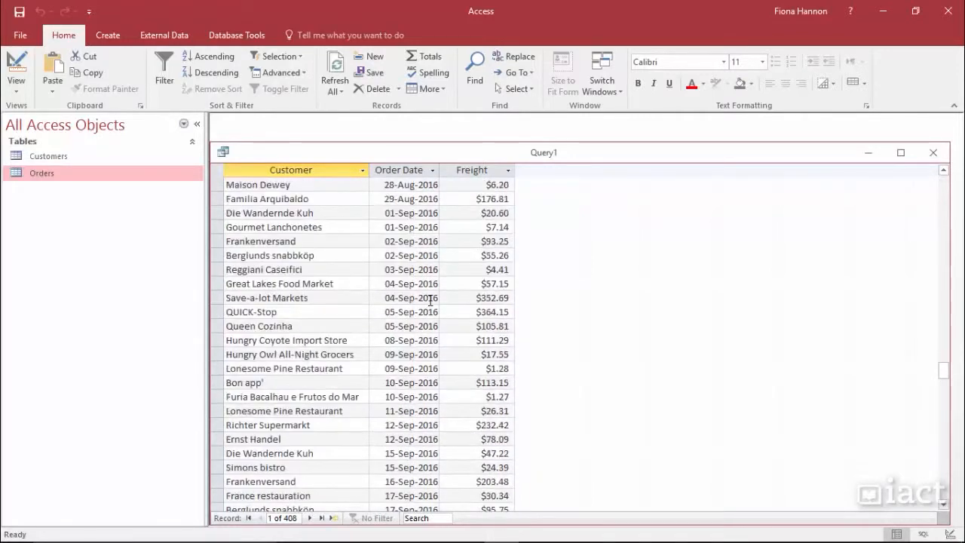
pyautogui.scroll(-20, 432, 300)
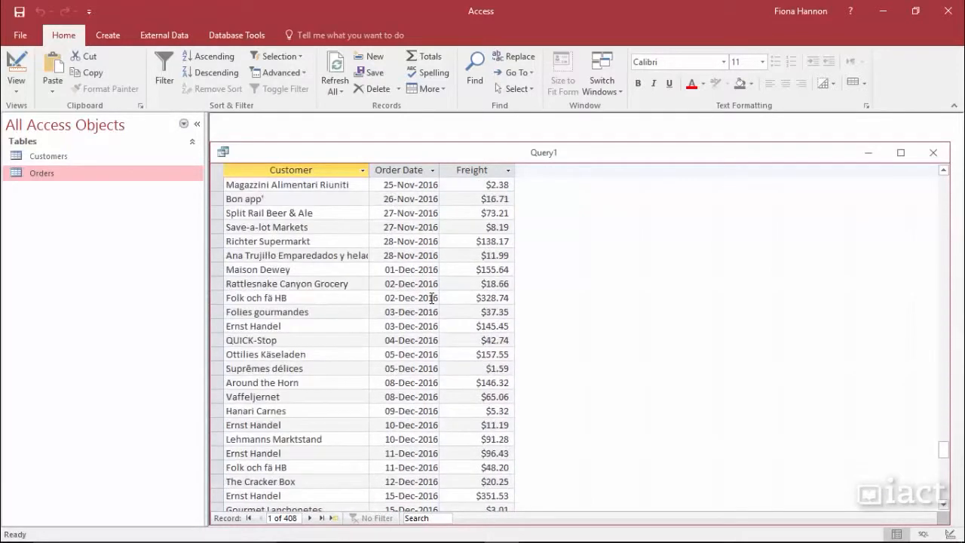
pyautogui.scroll(1, 433, 303)
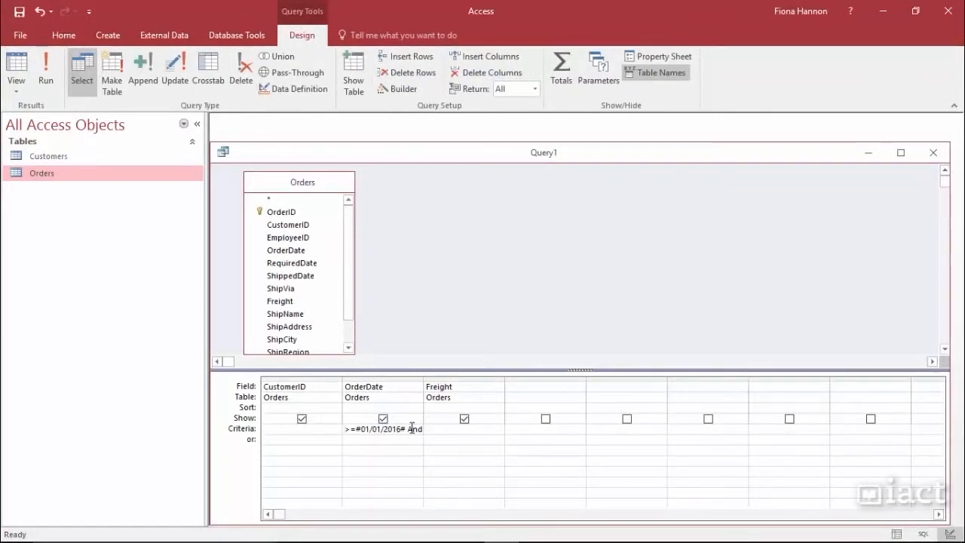
# Step: Select the whole OrderDate column in the query grid
pyautogui.click(398, 379)
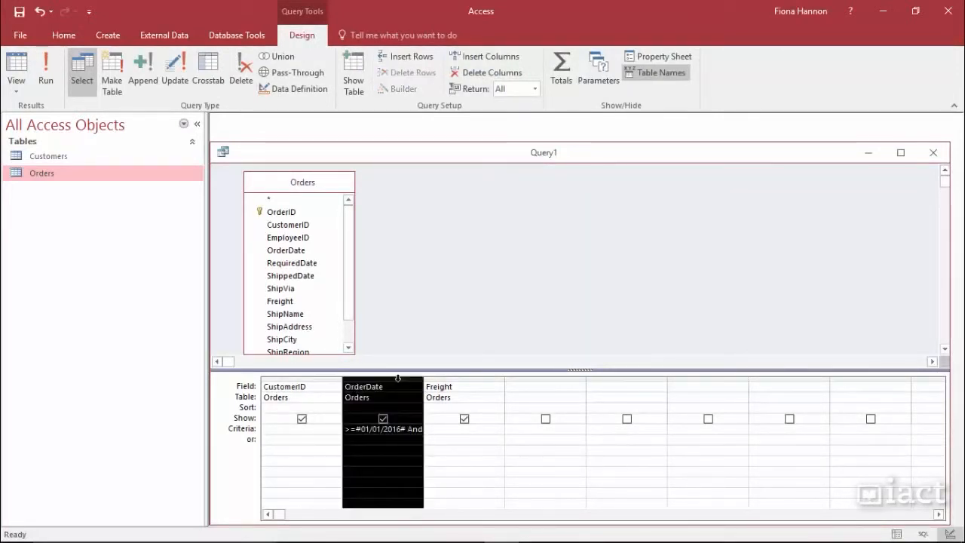